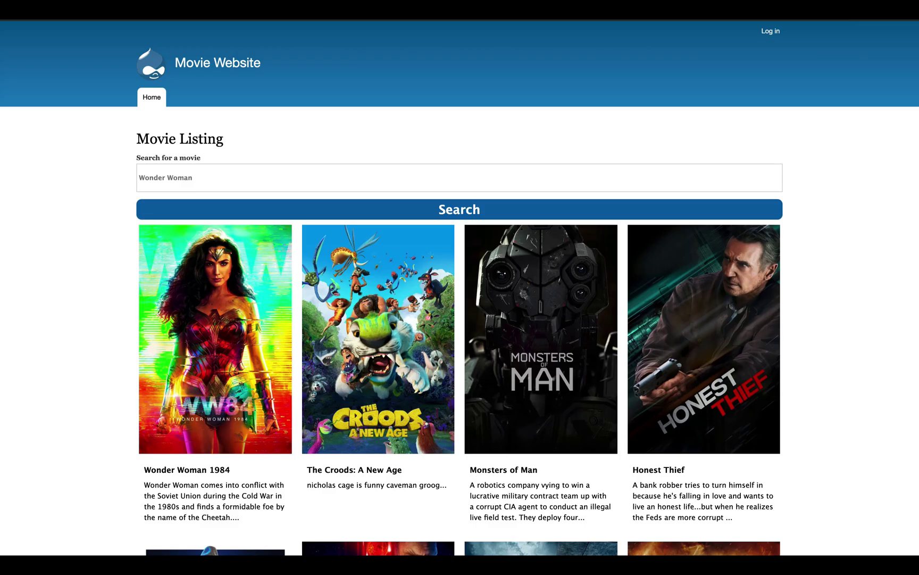
{"action": "scroll", "coordinate": [460, 323], "scroll_direction": "down", "scroll_amount": 15}
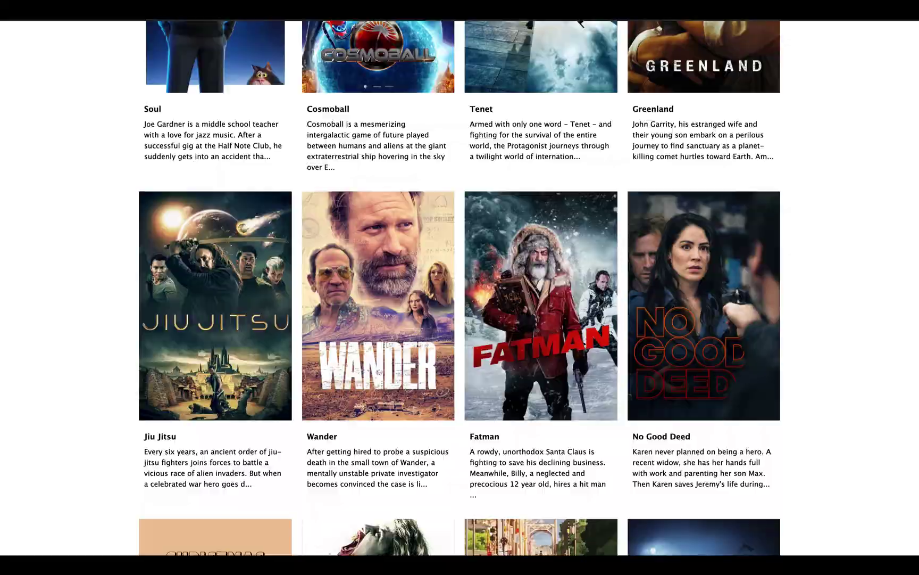
{"action": "scroll", "coordinate": [459, 323], "scroll_direction": "down", "scroll_amount": 10}
{"action": "scroll", "coordinate": [460, 323], "scroll_direction": "up", "scroll_amount": 20}
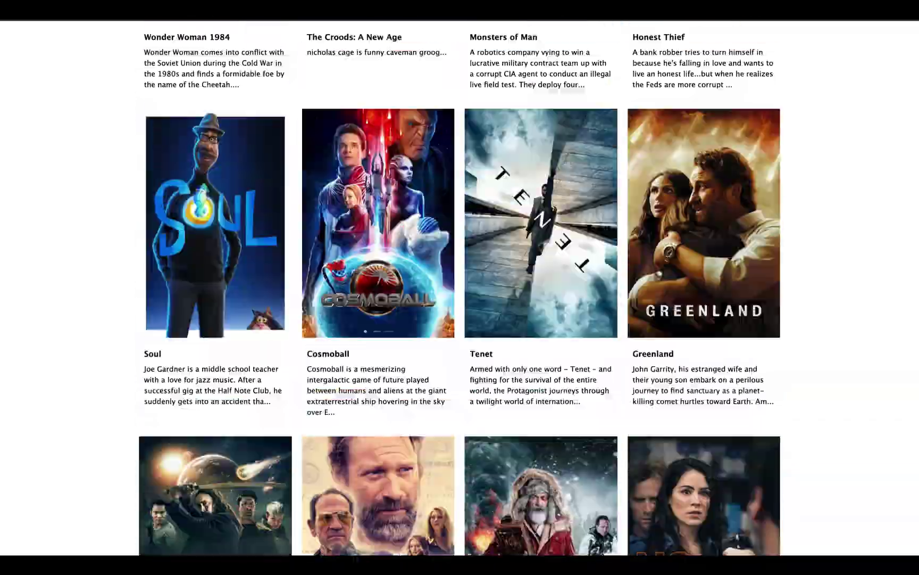
{"action": "scroll", "coordinate": [460, 324], "scroll_direction": "down", "scroll_amount": 1}
Step: Search the movie listing for 'Superman' to show only Superman films
{"action": "left_click", "coordinate": [460, 178]}
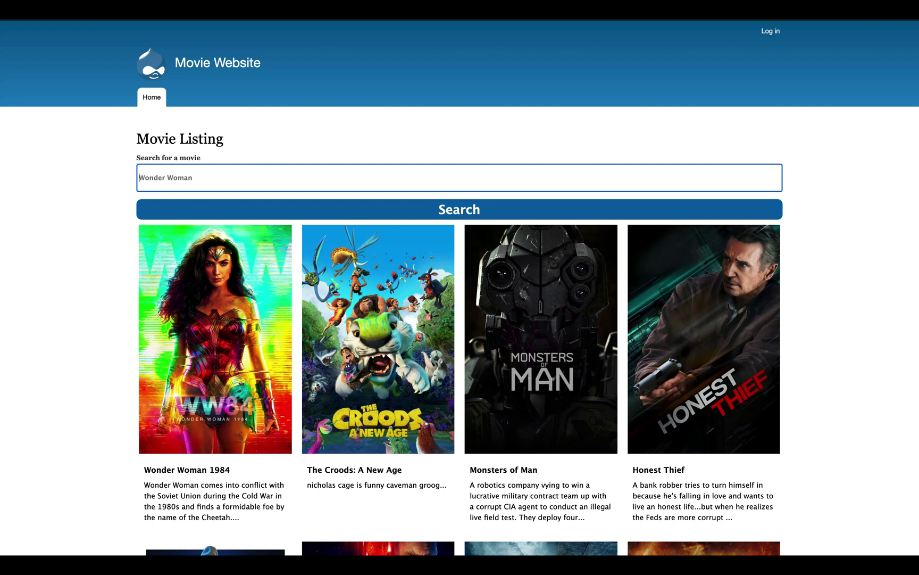
{"action": "type", "text": "S"}
{"action": "key", "text": "Return"}
{"action": "scroll", "coordinate": [704, 323], "scroll_direction": "down", "scroll_amount": 2}
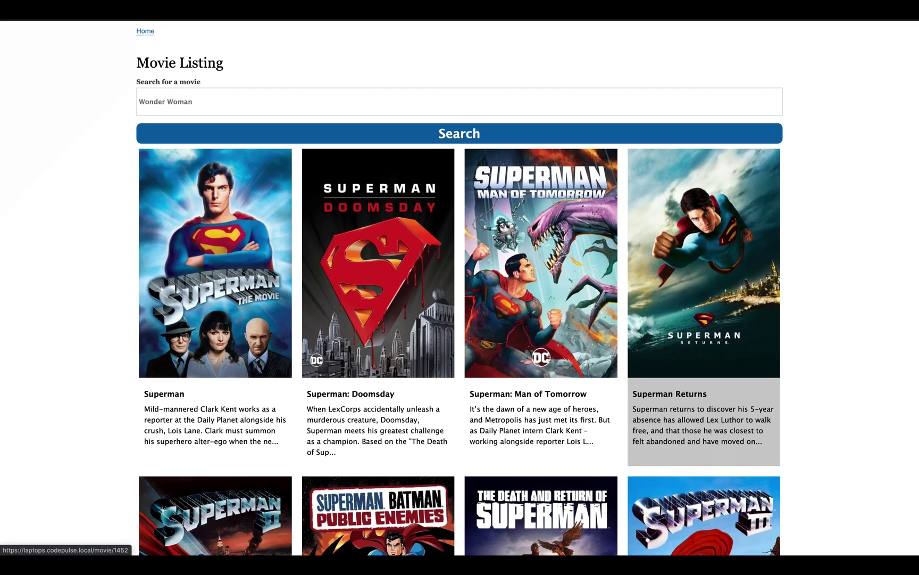
{"action": "scroll", "coordinate": [704, 323], "scroll_direction": "down", "scroll_amount": 5}
{"action": "scroll", "coordinate": [704, 324], "scroll_direction": "down", "scroll_amount": 5}
{"action": "scroll", "coordinate": [704, 323], "scroll_direction": "down", "scroll_amount": 4}
{"action": "scroll", "coordinate": [704, 323], "scroll_direction": "down", "scroll_amount": 4}
{"action": "scroll", "coordinate": [460, 288], "scroll_direction": "down", "scroll_amount": 2}
{"action": "scroll", "coordinate": [460, 288], "scroll_direction": "up", "scroll_amount": 5}
{"action": "scroll", "coordinate": [459, 287], "scroll_direction": "up", "scroll_amount": 5}
{"action": "scroll", "coordinate": [460, 287], "scroll_direction": "up", "scroll_amount": 3}
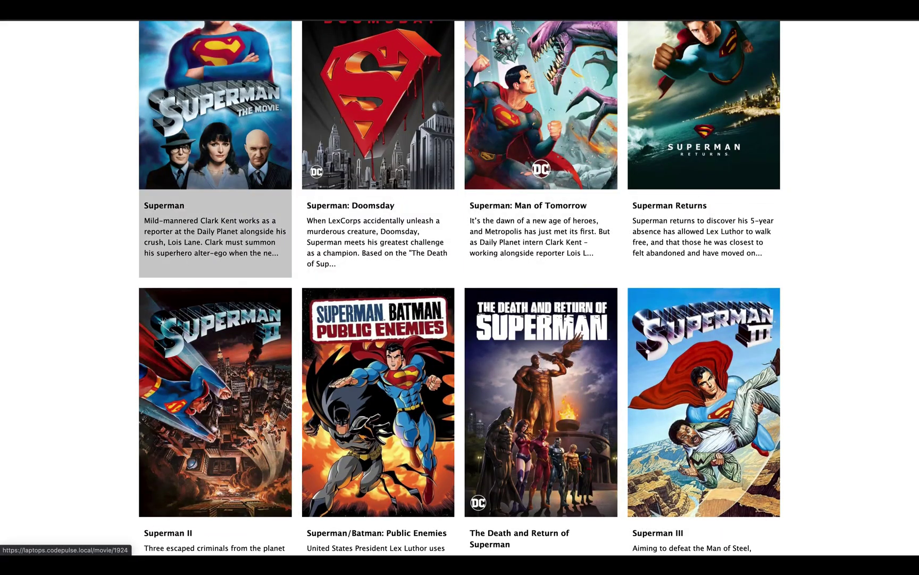
{"action": "scroll", "coordinate": [374, 288], "scroll_direction": "up", "scroll_amount": 3}
{"action": "scroll", "coordinate": [374, 287], "scroll_direction": "up", "scroll_amount": 1}
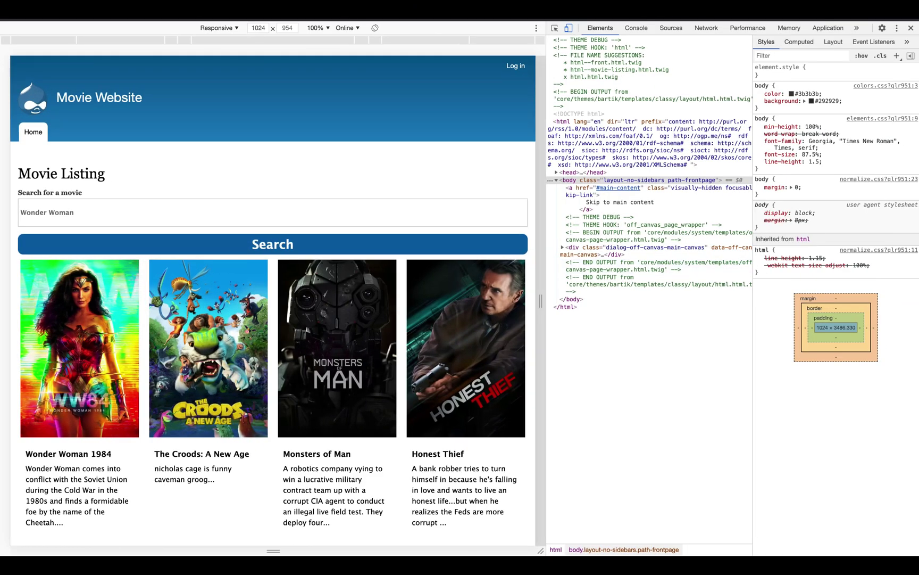
Step: Narrow the emulated viewport from 1024 to 702, then 356 pixels wide
{"action": "left_click_drag", "start_coordinate": [540, 300], "coordinate": [459, 300]}
{"action": "scroll", "coordinate": [273, 301], "scroll_direction": "down", "scroll_amount": 5}
{"action": "scroll", "coordinate": [273, 302], "scroll_direction": "down", "scroll_amount": 5}
{"action": "scroll", "coordinate": [273, 302], "scroll_direction": "down", "scroll_amount": 5}
{"action": "scroll", "coordinate": [273, 301], "scroll_direction": "down", "scroll_amount": 3}
{"action": "scroll", "coordinate": [273, 302], "scroll_direction": "down", "scroll_amount": 2}
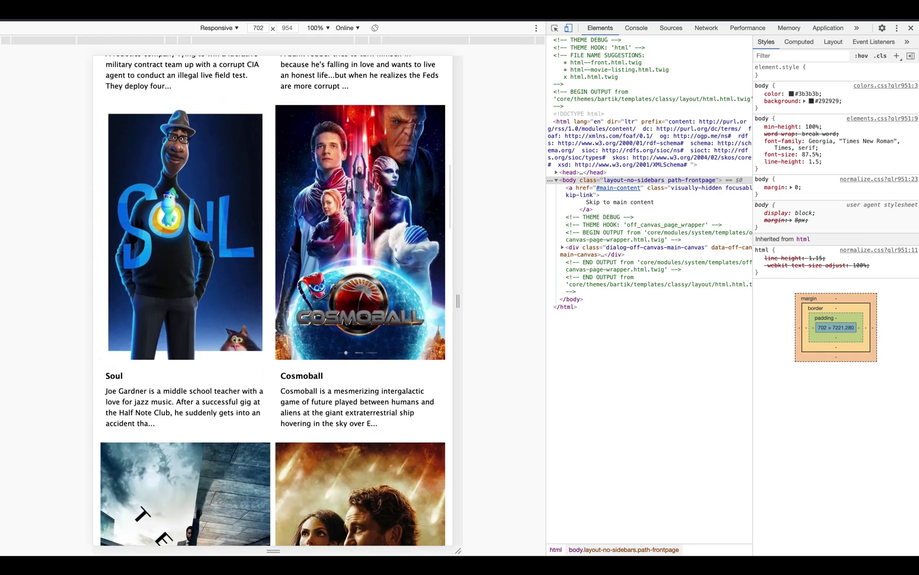
{"action": "left_click_drag", "start_coordinate": [458, 300], "coordinate": [369, 300]}
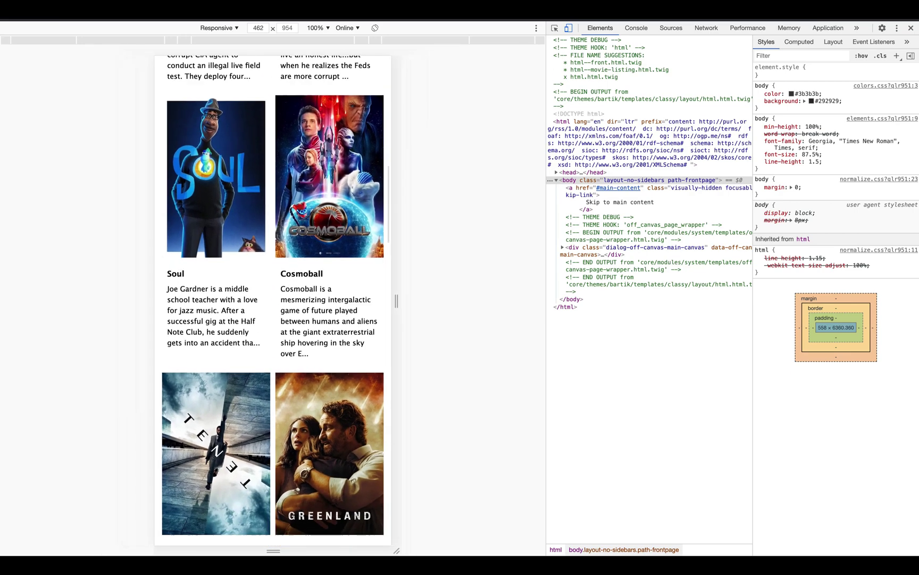
{"action": "scroll", "coordinate": [273, 301], "scroll_direction": "down", "scroll_amount": 5}
{"action": "scroll", "coordinate": [273, 302], "scroll_direction": "down", "scroll_amount": 5}
{"action": "scroll", "coordinate": [273, 302], "scroll_direction": "down", "scroll_amount": 4}
{"action": "scroll", "coordinate": [273, 301], "scroll_direction": "up", "scroll_amount": 4}
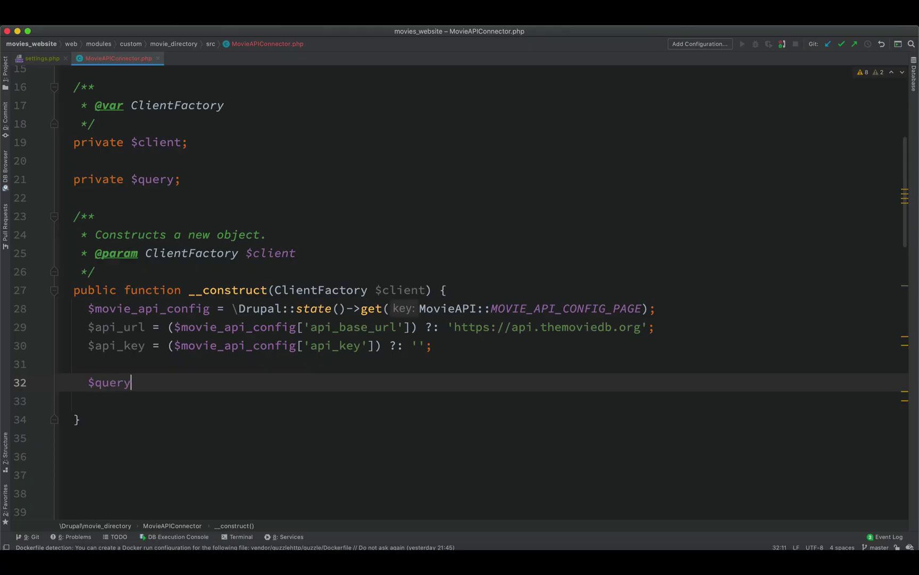
{"action": "type", "text": "=> $api_key];"}
Step: Finish the $query = ['api_key' => $api_key]; line and start a new line for $this->query
{"action": "key", "text": "Return"}
{"action": "key", "text": "Return"}
{"action": "type", "text": "$this->query = $query;"}
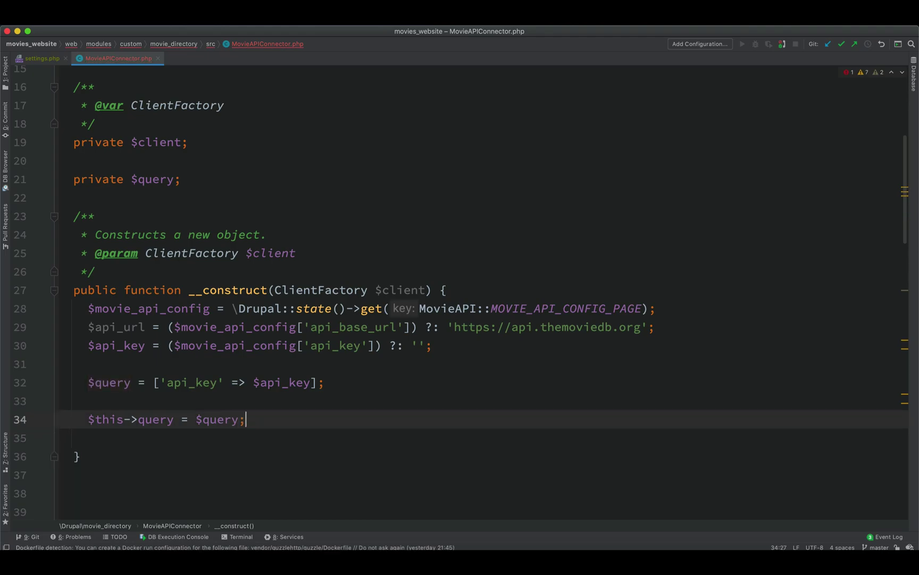